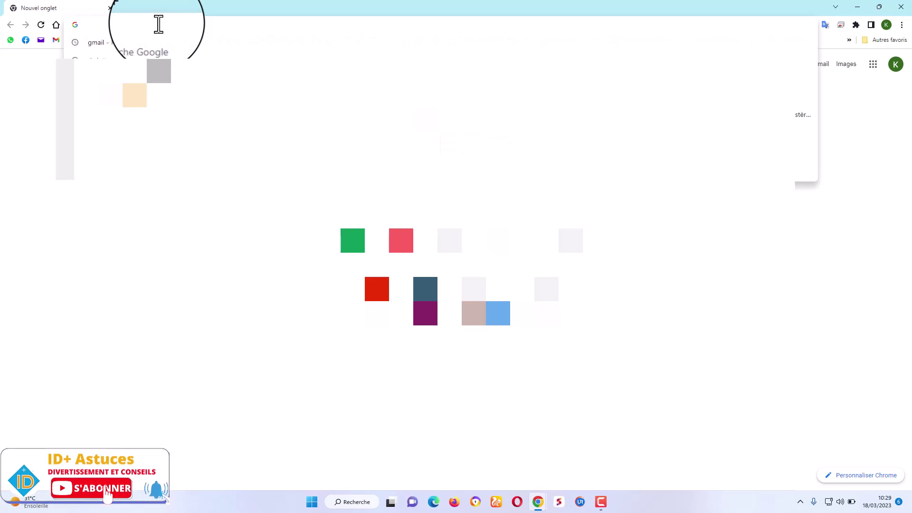
# - Open the anpetogo.org website
pyautogui.write('an')
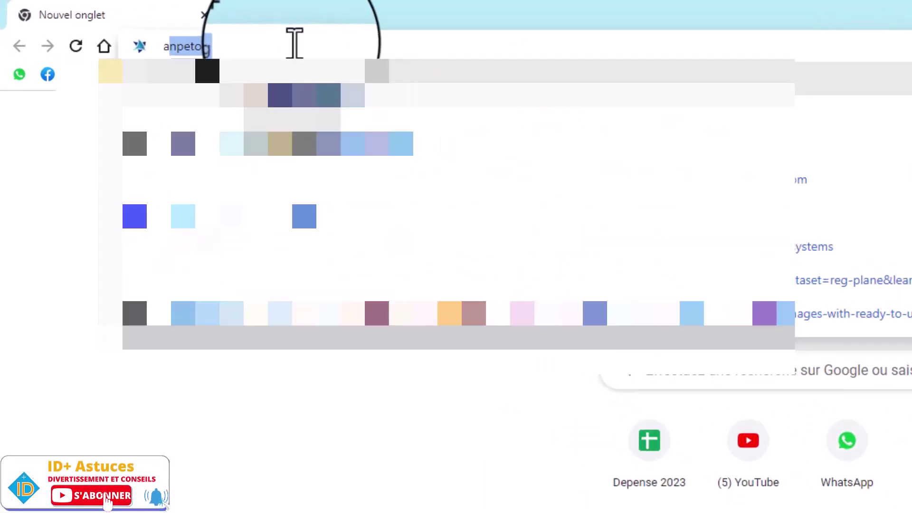
pyautogui.write('petog')
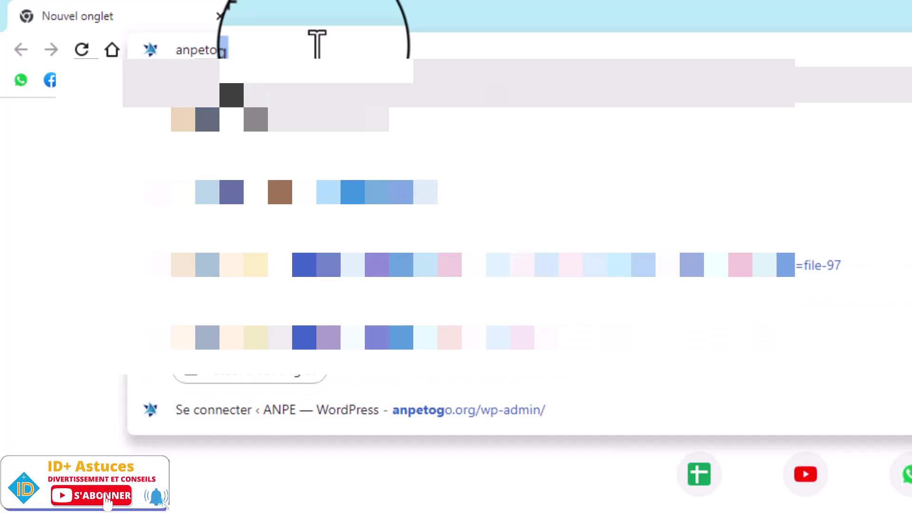
pyautogui.press('Return')
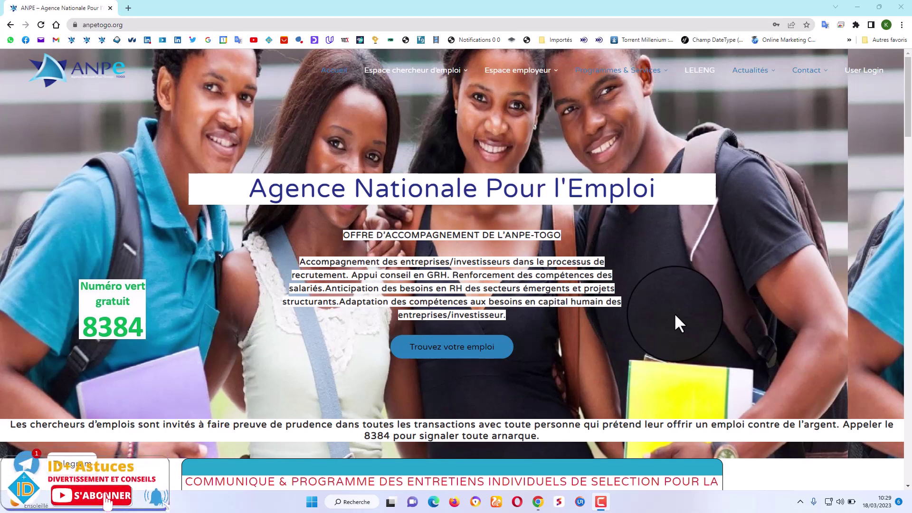
# - Examine the home page's job seeker registration section, latest job offers and latest articles
pyautogui.scroll(-3, 674, 313)
pyautogui.scroll(-3, 675, 313)
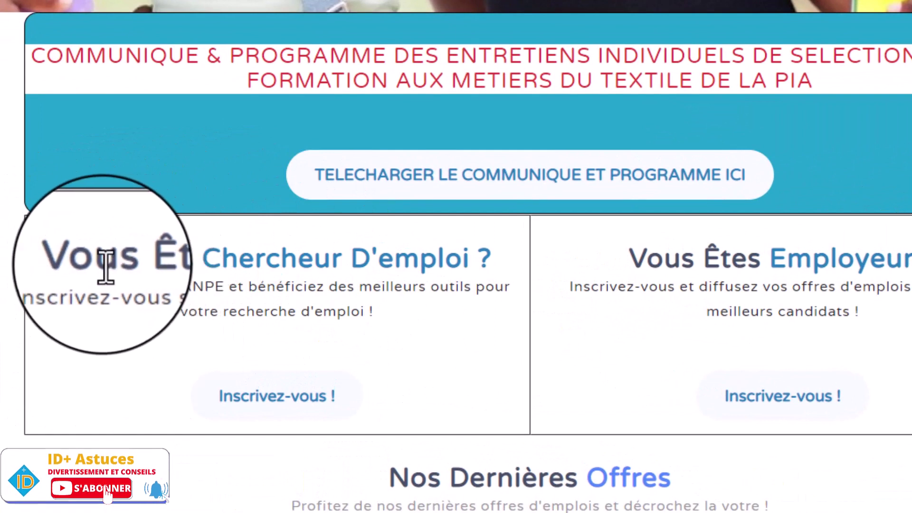
pyautogui.moveTo(80, 259); pyautogui.dragTo(424, 345)
pyautogui.click(44, 286)
pyautogui.click(430, 359)
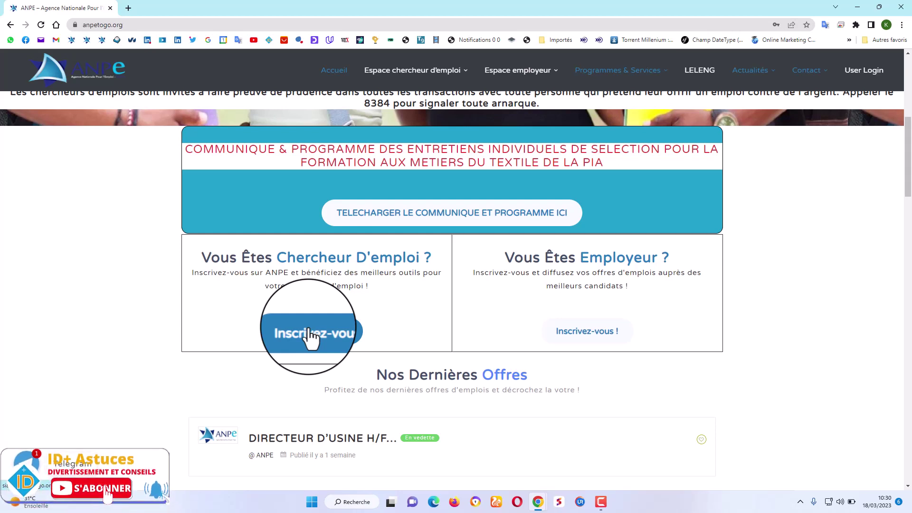
pyautogui.click(309, 332)
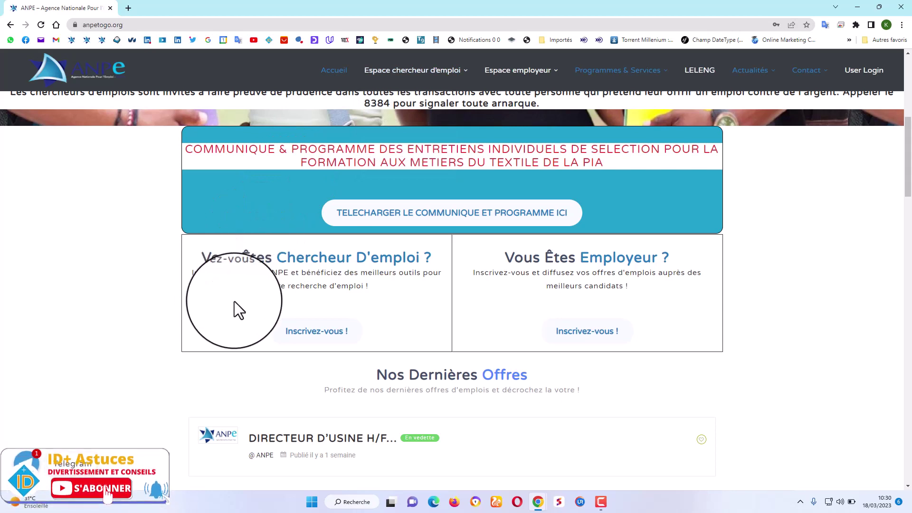
pyautogui.scroll(-7, 235, 302)
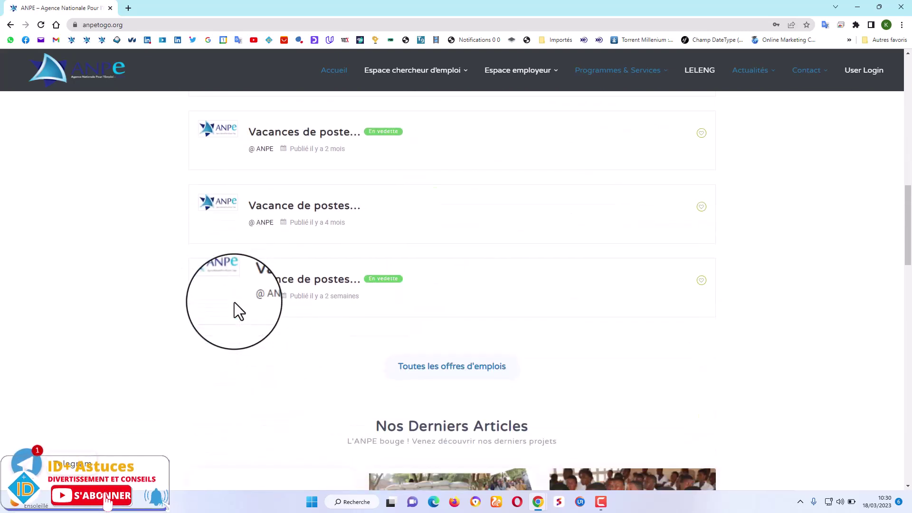
pyautogui.scroll(-6, 235, 303)
pyautogui.scroll(-1, 233, 312)
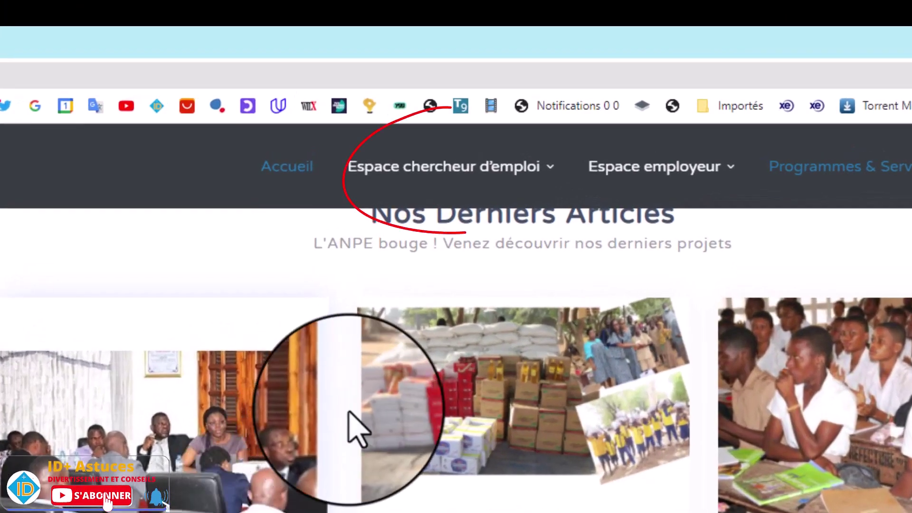
# - Open the Inscription page of the job seeker area and choose Demandeur d'emploi to reach the registration form
pyautogui.moveTo(475, 165)
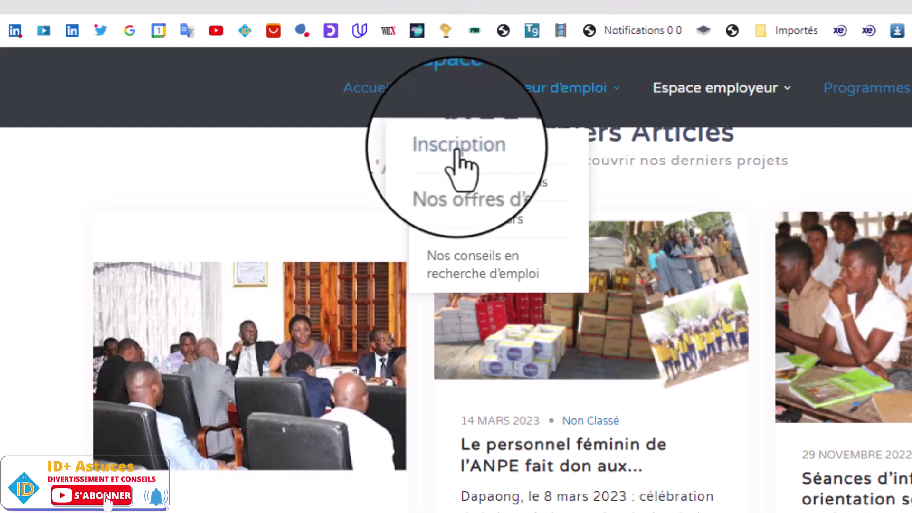
pyautogui.click(477, 159)
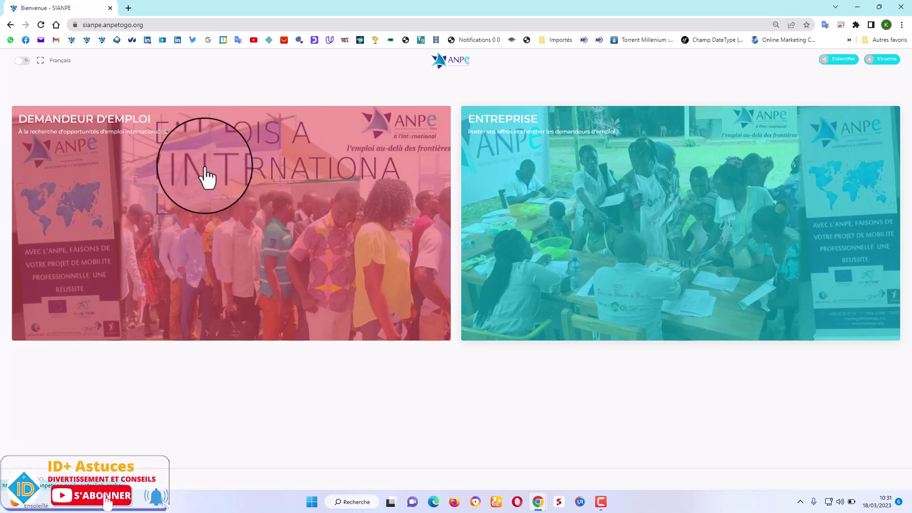
pyautogui.click(209, 219)
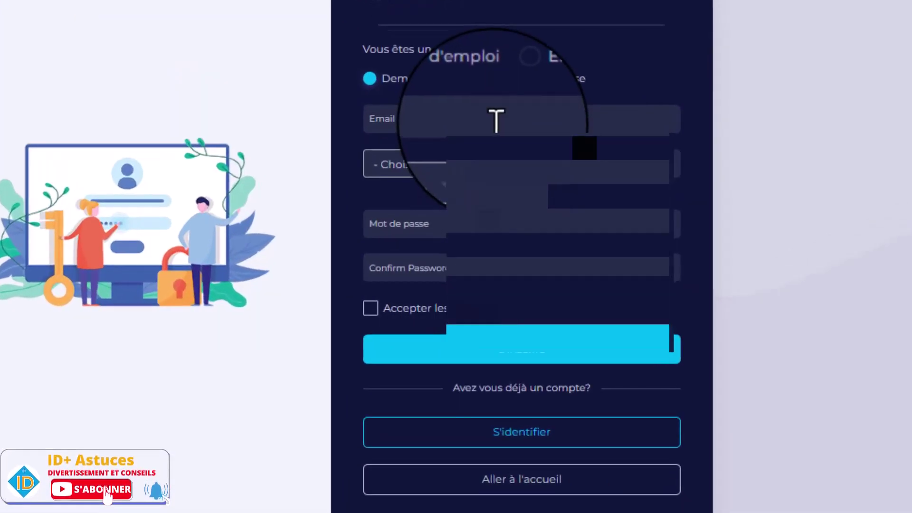
# - Fill in the registration form's email field with the saved email address
pyautogui.click(540, 220)
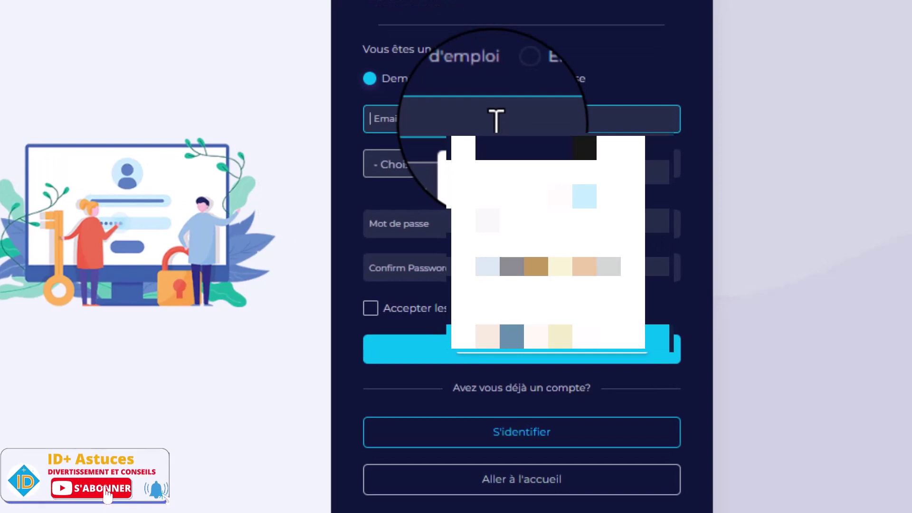
pyautogui.press('Down')
pyautogui.press('Return')
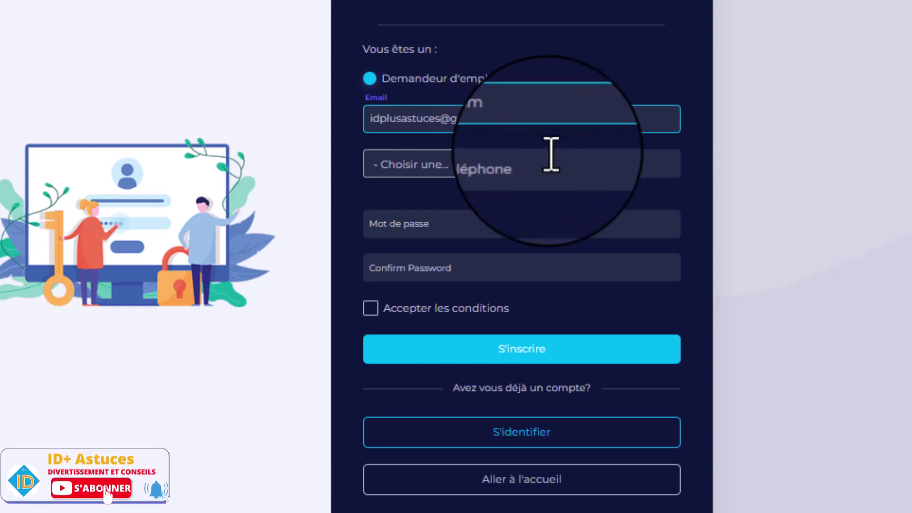
# - Enter the applicant's phone number in the Téléphone field
pyautogui.click(593, 148)
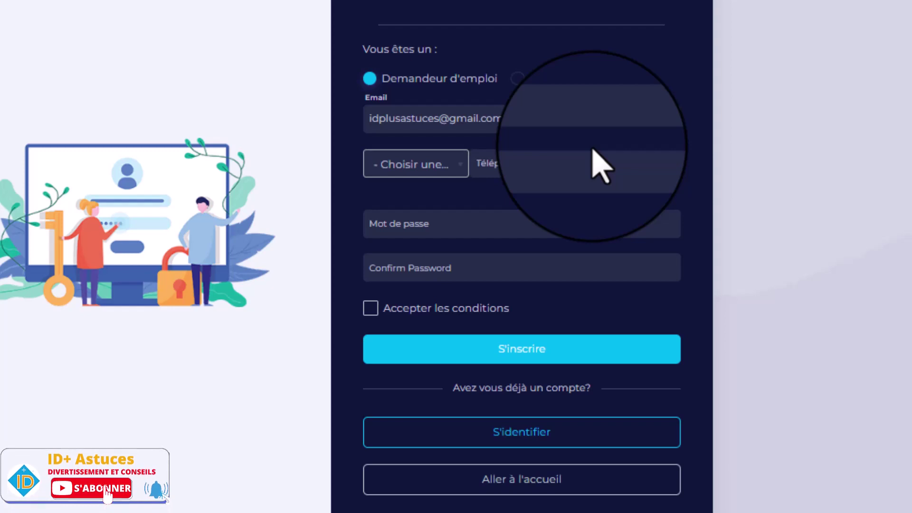
pyautogui.click(515, 165)
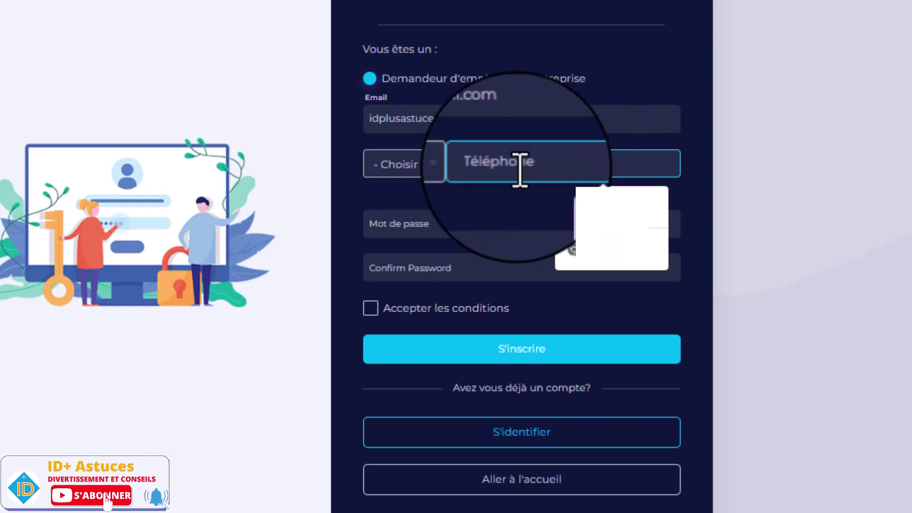
pyautogui.write('92')
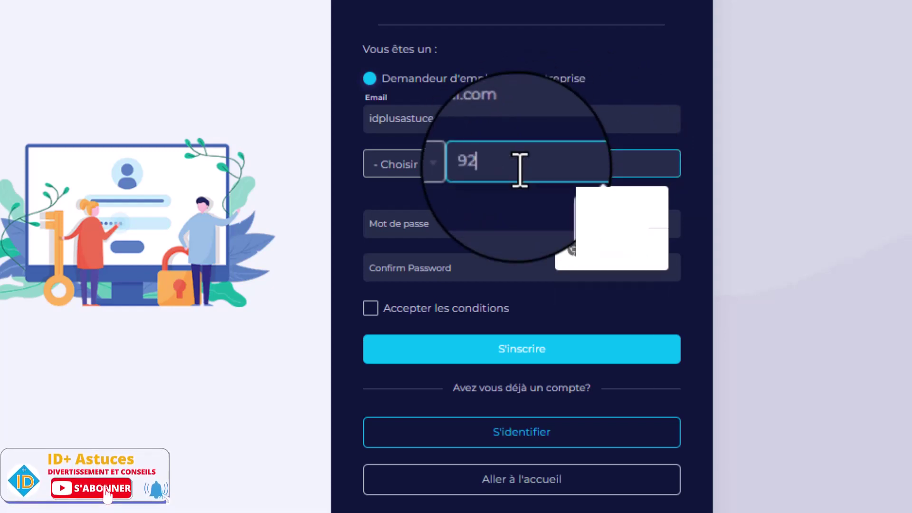
pyautogui.write('245')
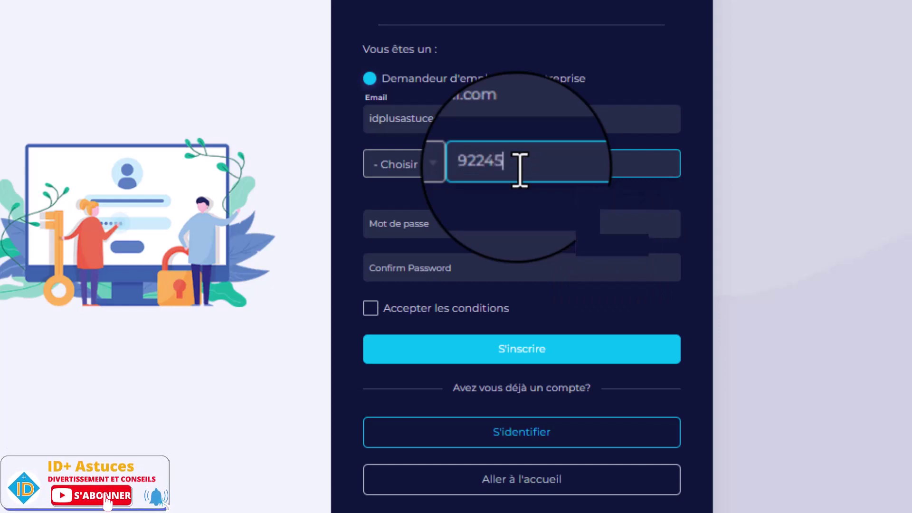
pyautogui.write('84')
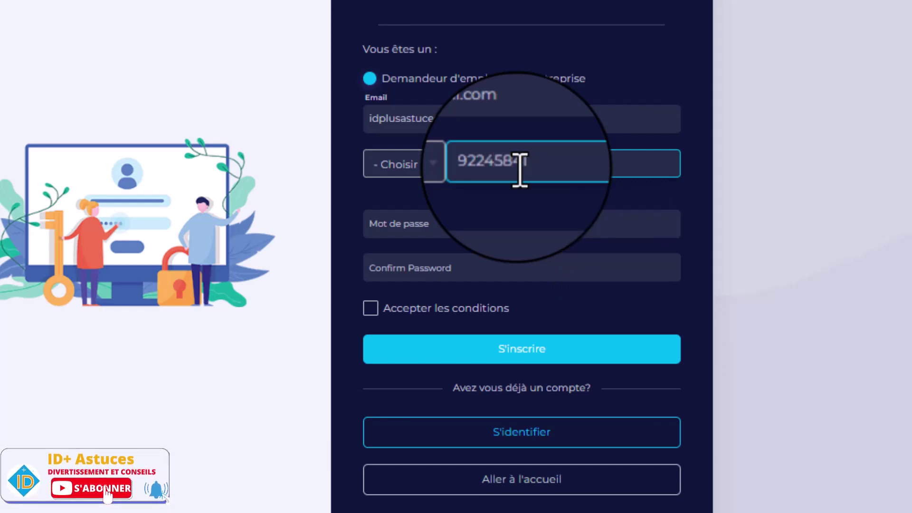
# - Search the country code list for togo and for 228, and select Togo +228
pyautogui.click(445, 164)
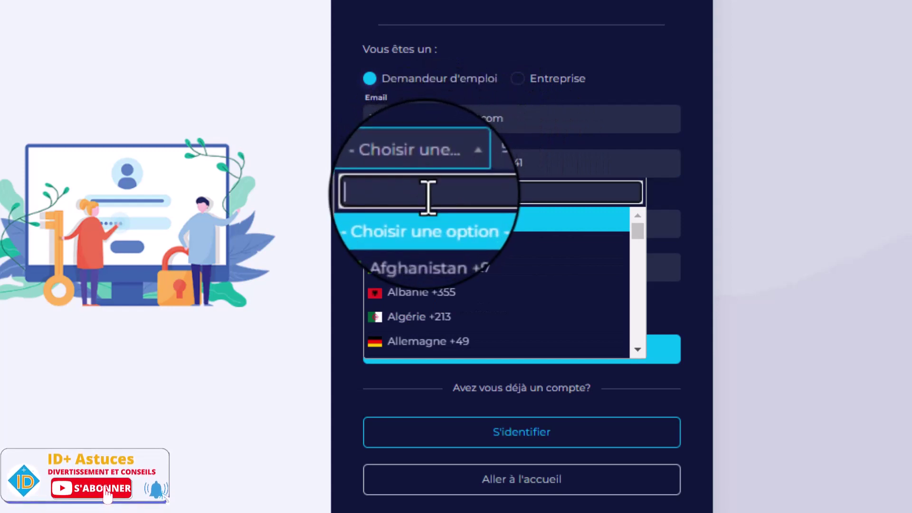
pyautogui.write('togo')
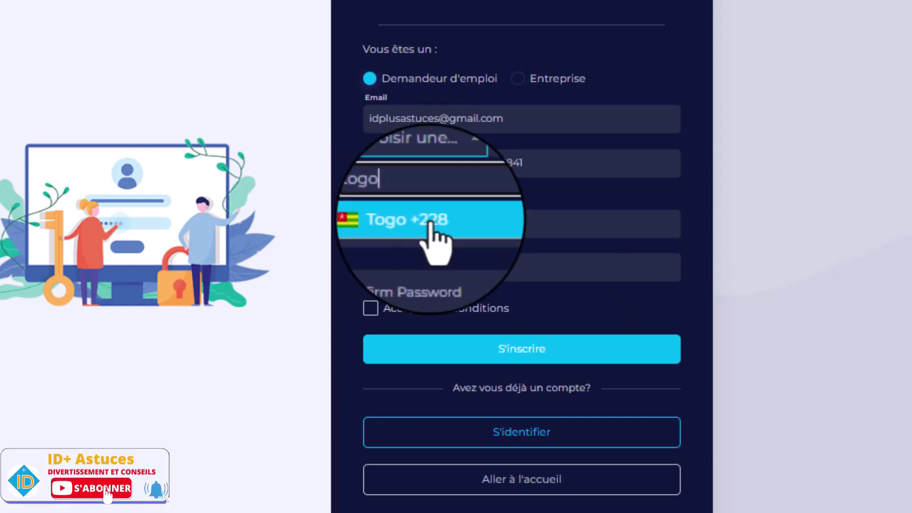
pyautogui.press('BackSpace')
pyautogui.press('BackSpace')
pyautogui.press('BackSpace')
pyautogui.press('BackSpace')
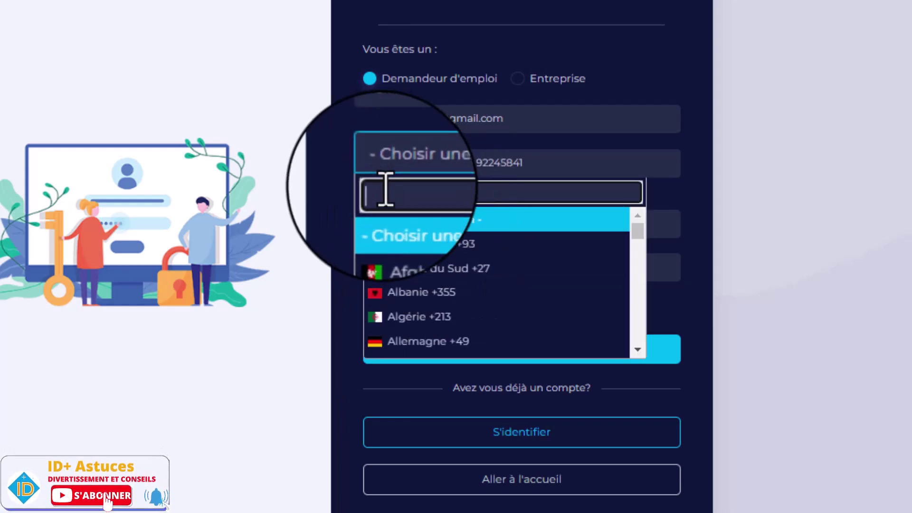
pyautogui.write('28')
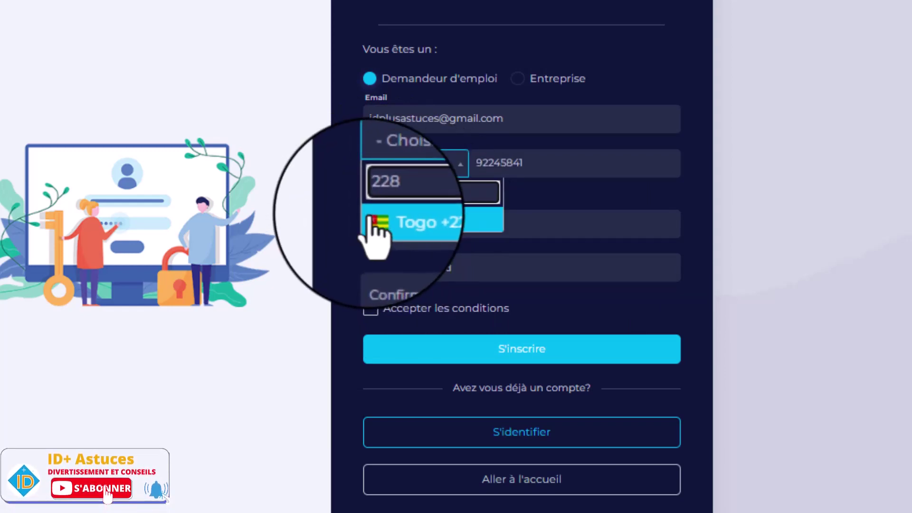
pyautogui.click(419, 221)
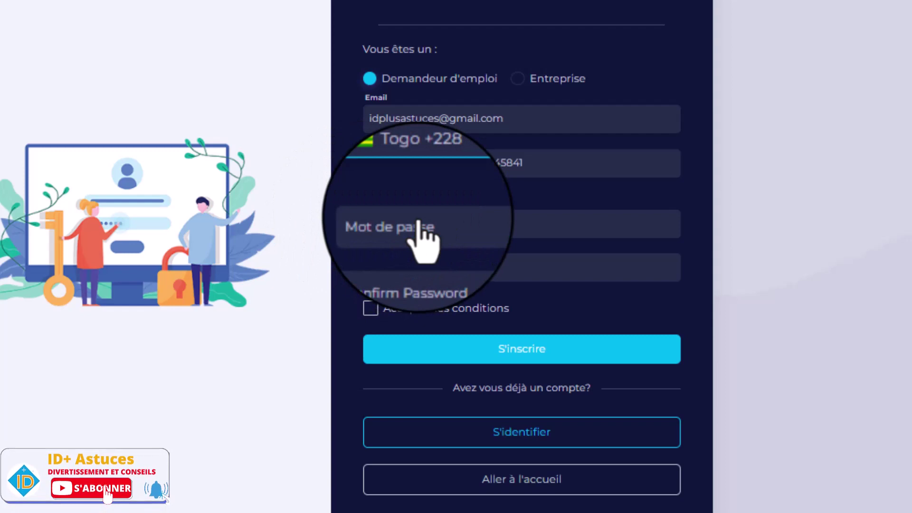
# - Enter the account password in the Mot de passe field and repeat it in Confirm Password
pyautogui.click(427, 226)
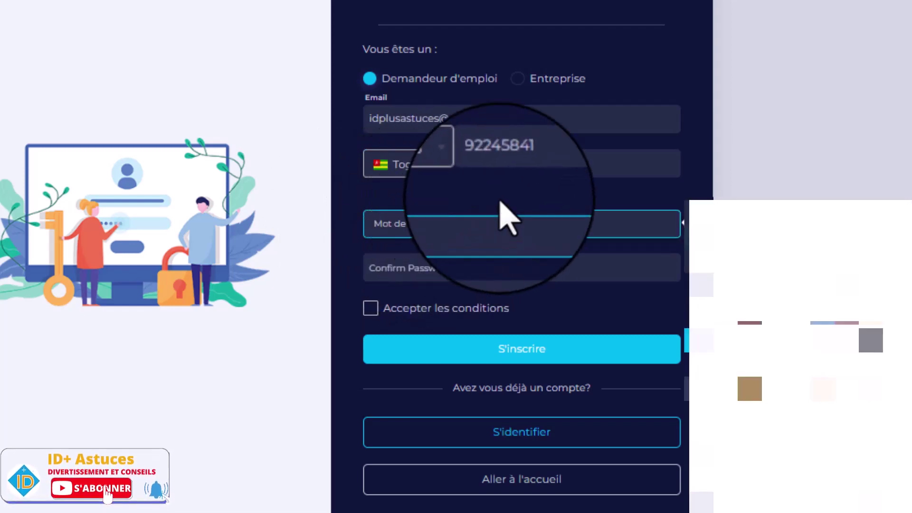
pyautogui.click(417, 219)
pyautogui.write('*******')
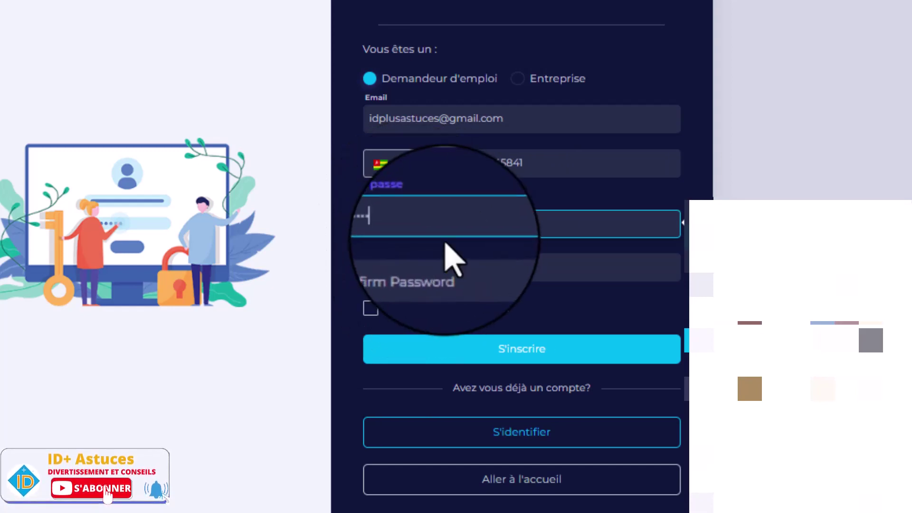
pyautogui.click(690, 194)
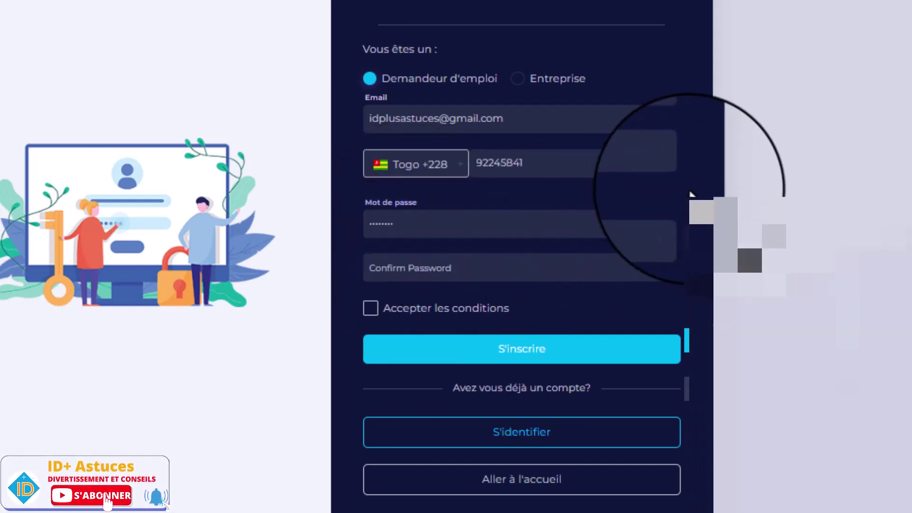
pyautogui.click(432, 268)
pyautogui.write('•••')
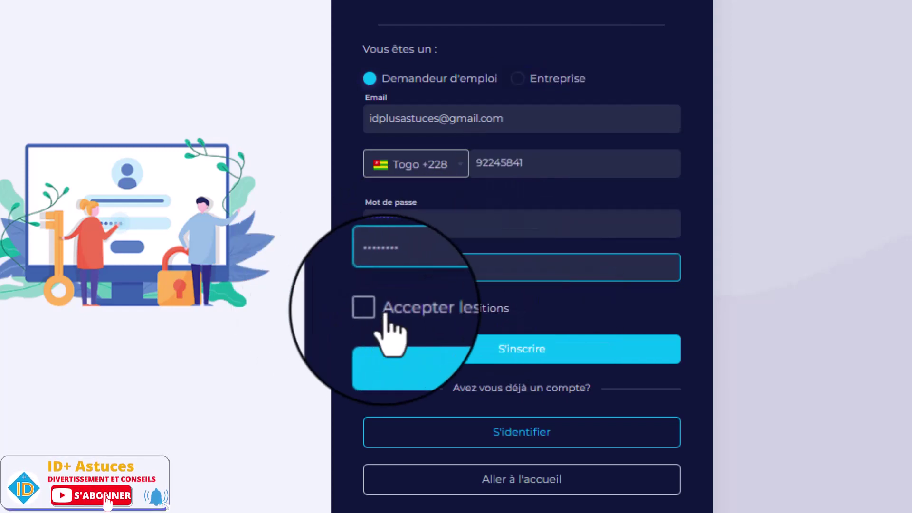
# - Accept the conditions to complete the registration and dismiss the browser's offer to save the password
pyautogui.click(371, 309)
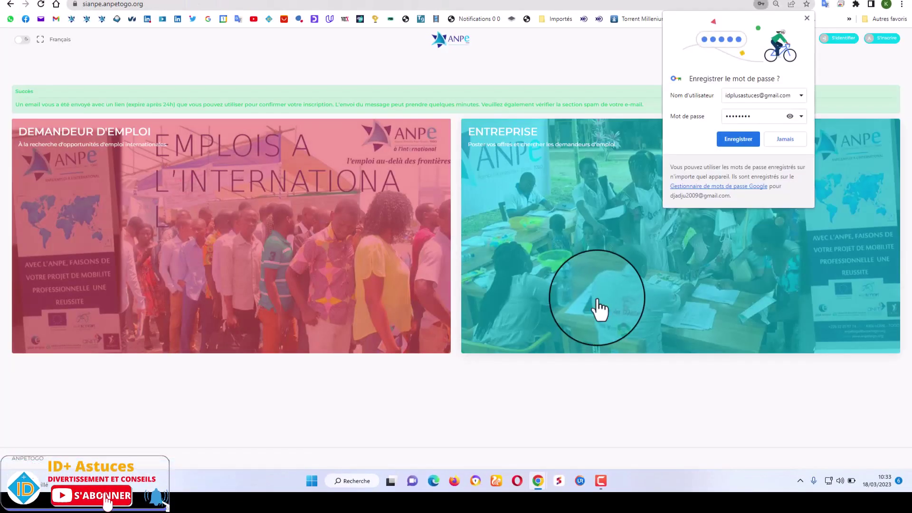
pyautogui.click(807, 18)
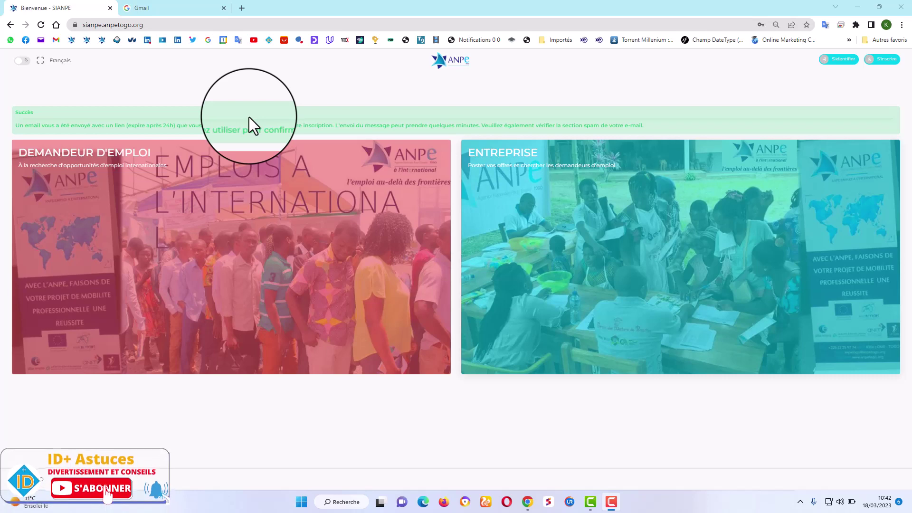
# - Switch to the Gmail sign-in page and submit the email address used for the registration
pyautogui.click(162, 8)
pyautogui.click(408, 250)
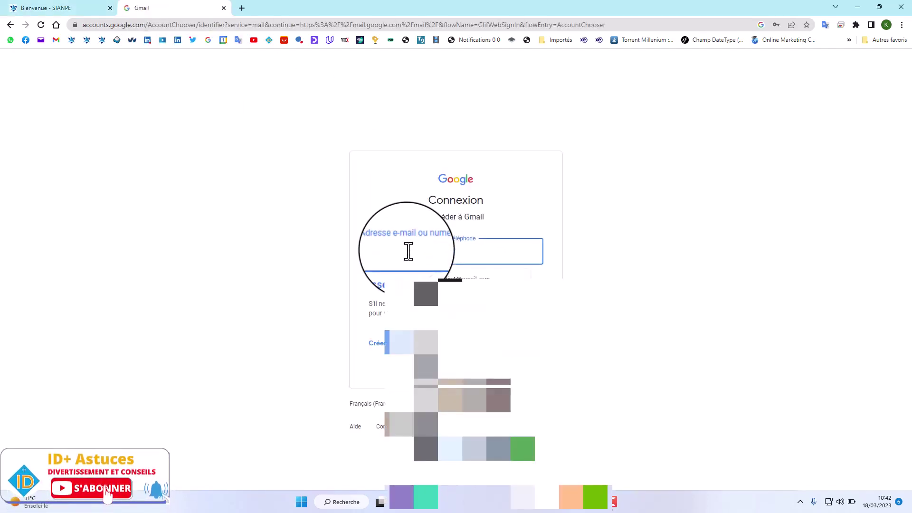
pyautogui.hotkey('ctrl', 'v')
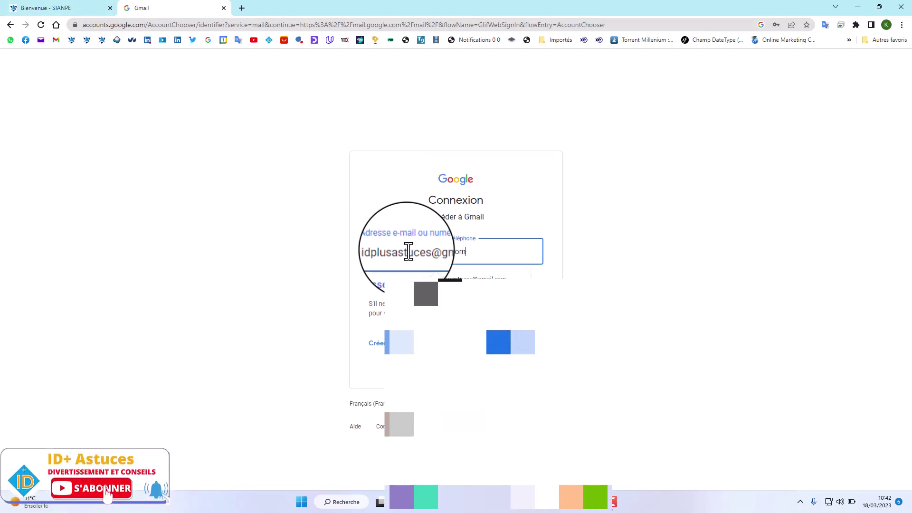
pyautogui.press('Return')
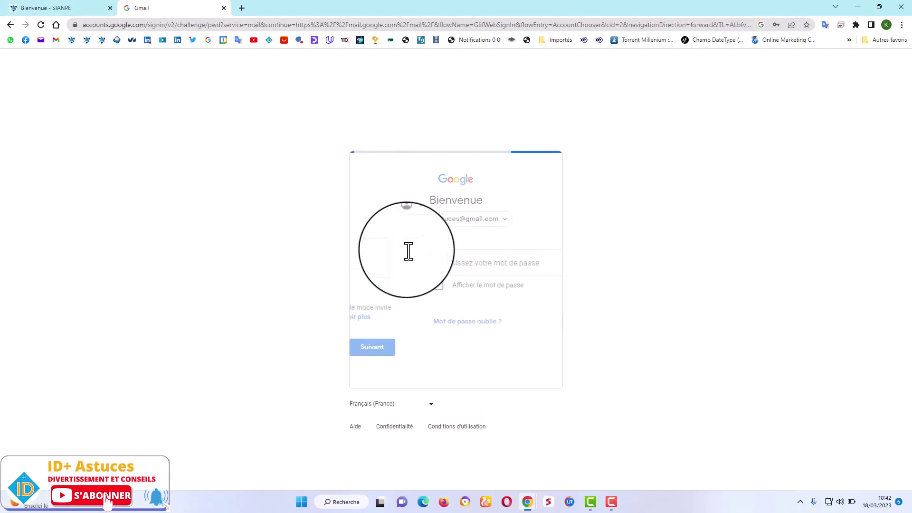
# - Clear the mistyped entry and enter the Google account password again
pyautogui.press('BackSpace')
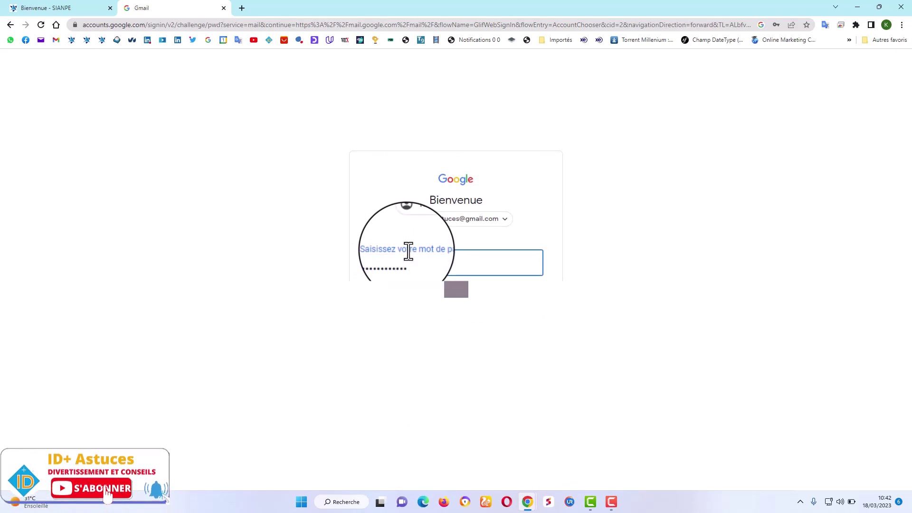
pyautogui.press('BackSpace')
pyautogui.press('BackSpace')
pyautogui.press('BackSpace')
pyautogui.press('BackSpace')
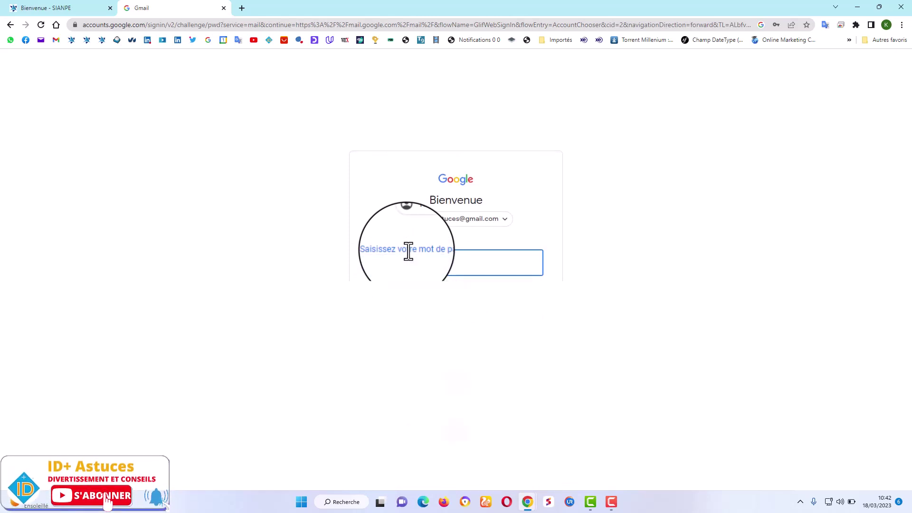
pyautogui.write('••••')
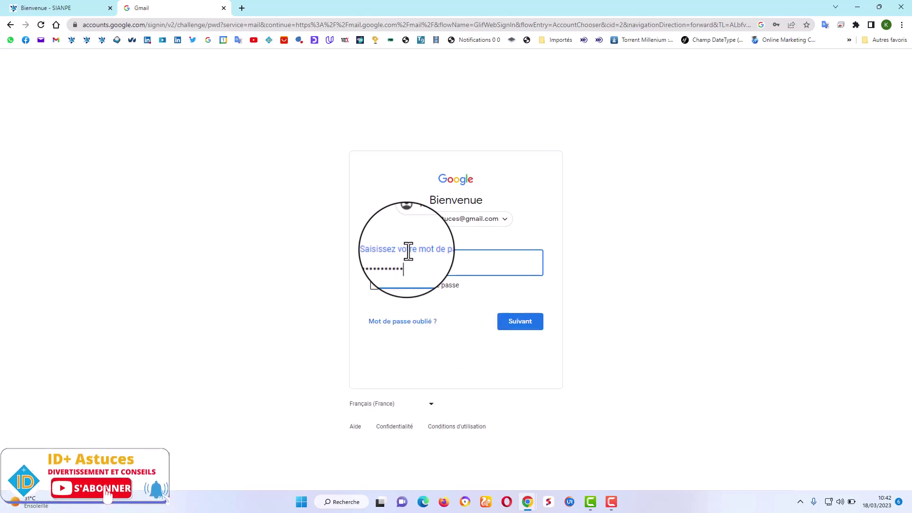
# - Finish signing in to Gmail and open the ANPE TOGO message "Veuillez confirmer votre email"
pyautogui.press('Return')
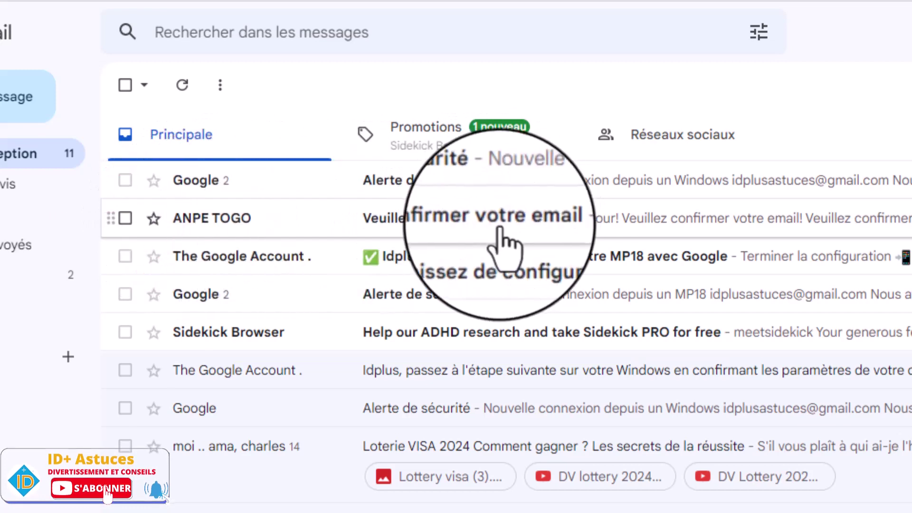
pyautogui.click(442, 219)
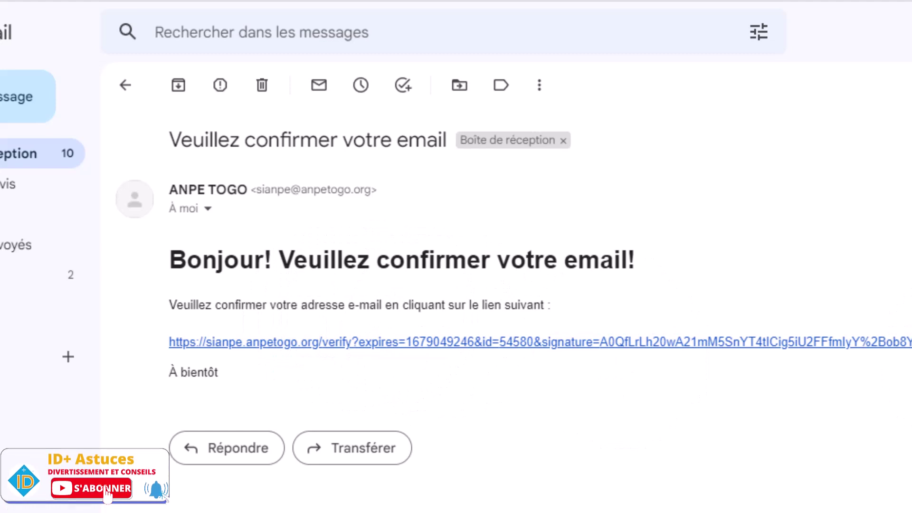
# - Follow the verification link in the ANPE TOGO message and open it despite the suspicious-link warning
pyautogui.tripleClick(192, 372)
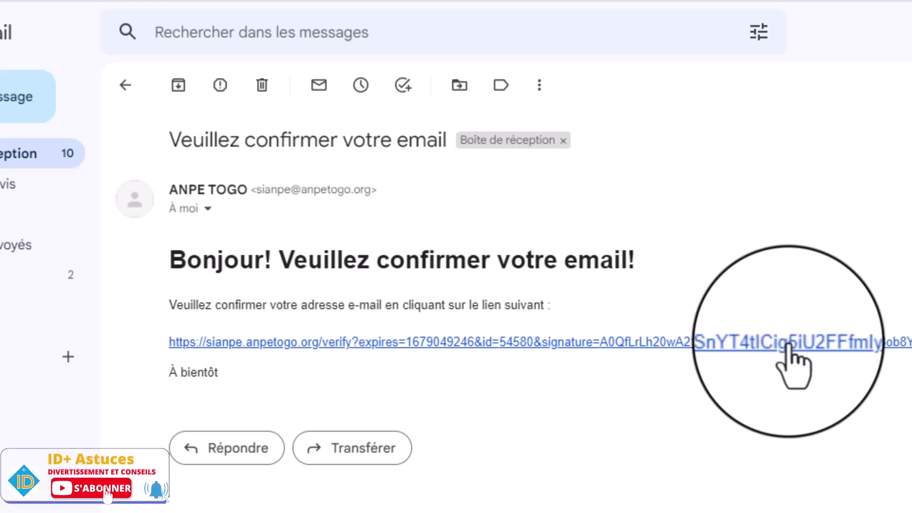
pyautogui.click(614, 343)
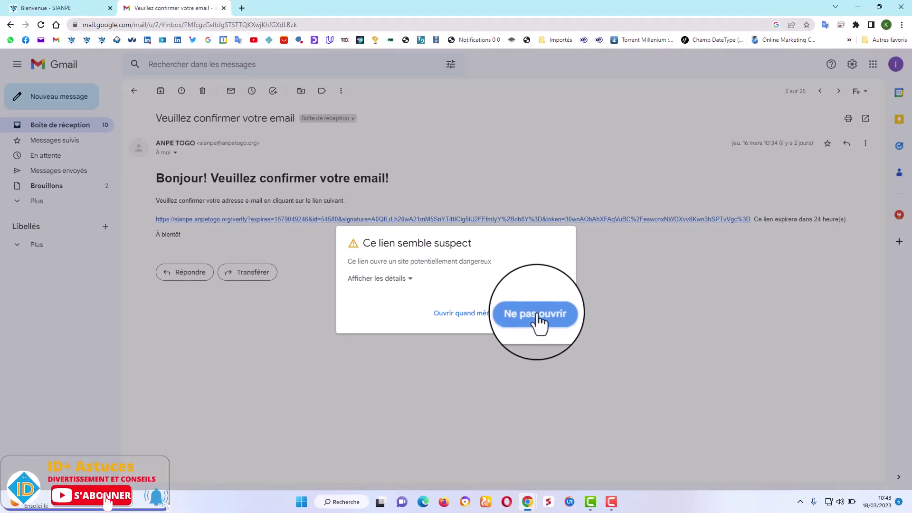
pyautogui.click(464, 317)
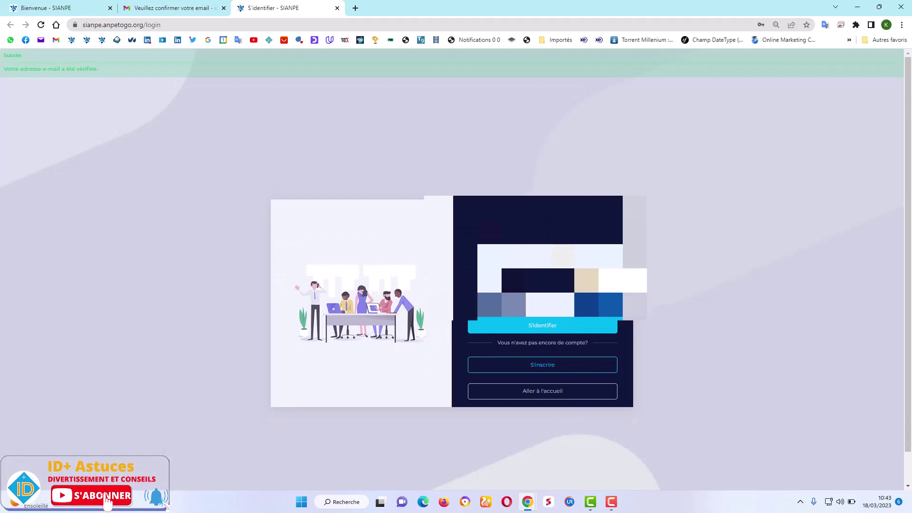
# - Return to the confirmation message in Gmail and highlight the sentence about the link's expiry
pyautogui.click(485, 266)
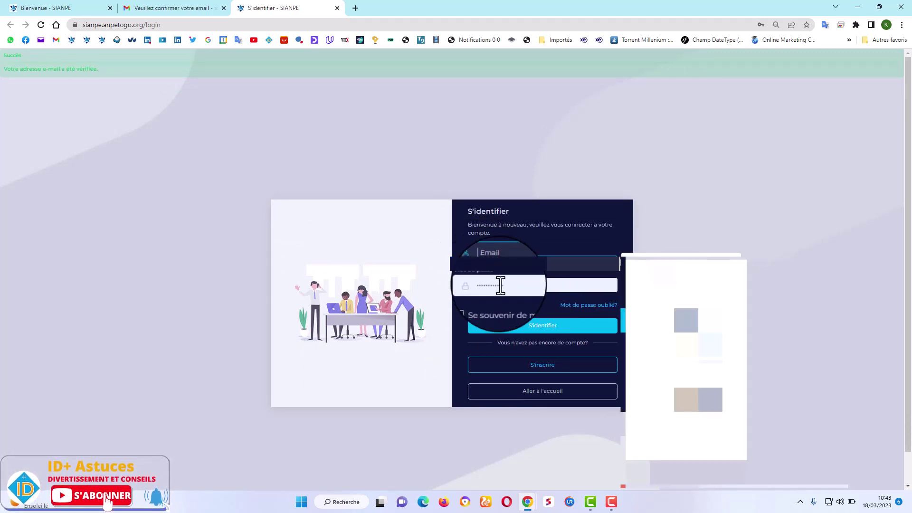
pyautogui.click(548, 227)
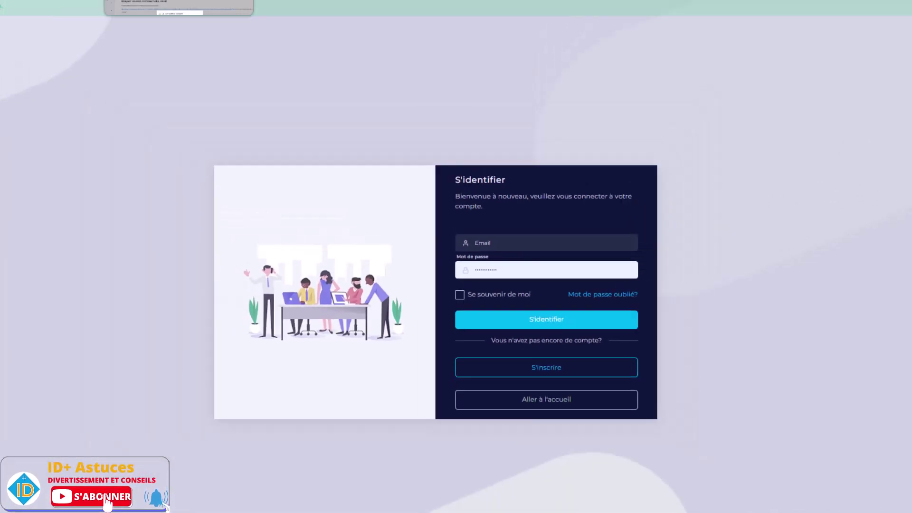
pyautogui.click(186, 7)
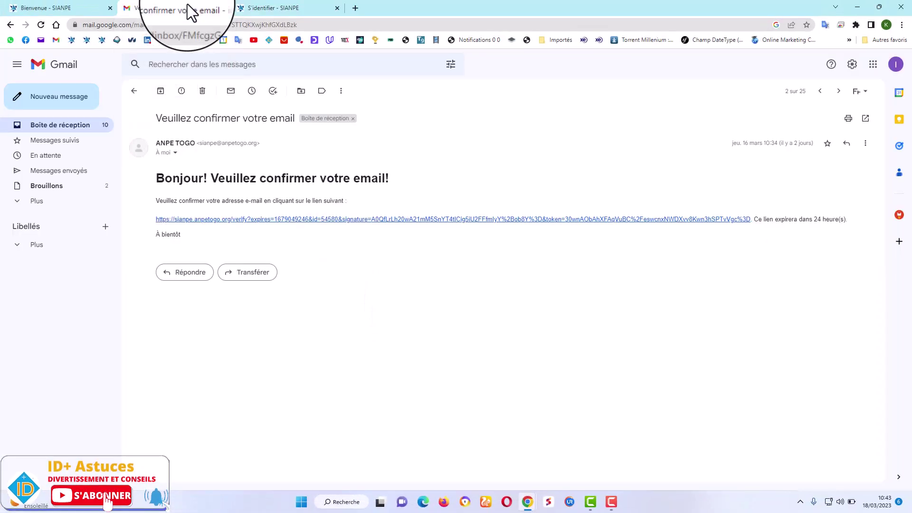
pyautogui.moveTo(731, 219); pyautogui.dragTo(849, 221)
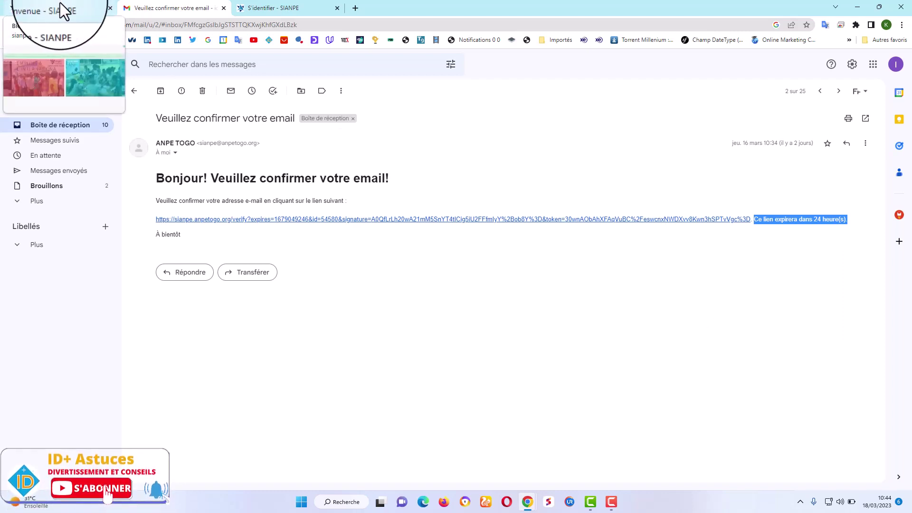
# - Switch back to the SIANPE sign-in page and fill the Email field with the registered address
pyautogui.click(250, 6)
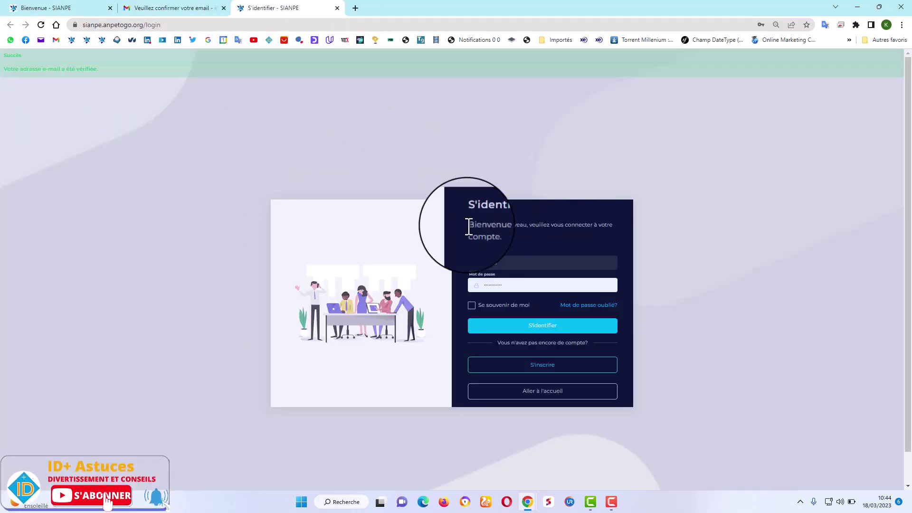
pyautogui.moveTo(469, 226); pyautogui.dragTo(505, 232)
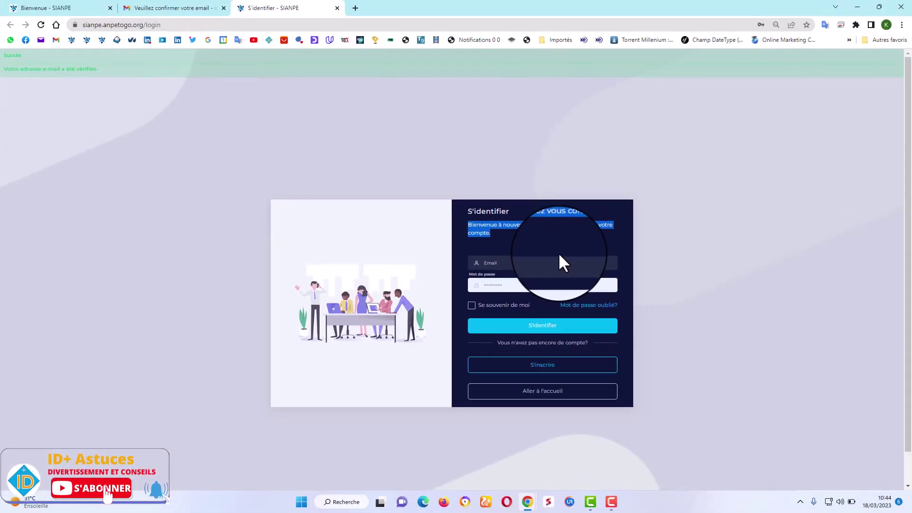
pyautogui.hotkey('ctrl', '+')
pyautogui.hotkey('ctrl', '+')
pyautogui.hotkey('ctrl', '+')
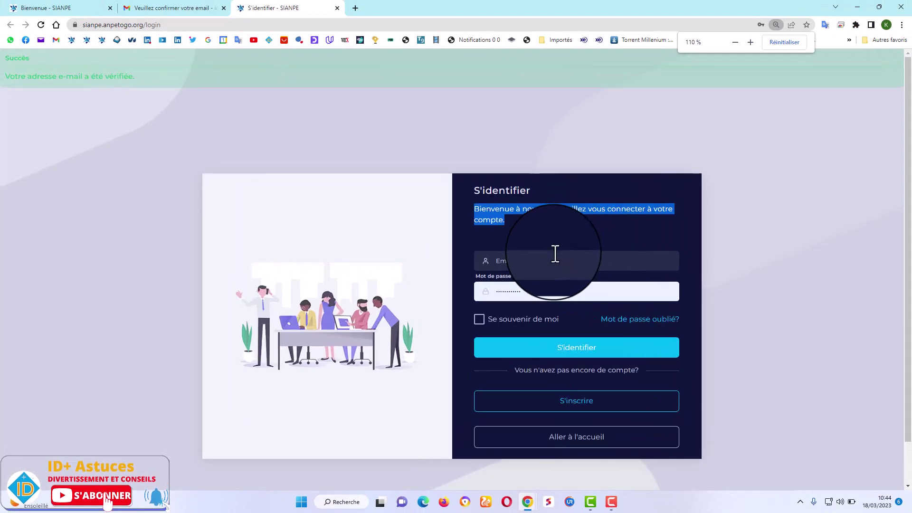
pyautogui.hotkey('ctrl', '+')
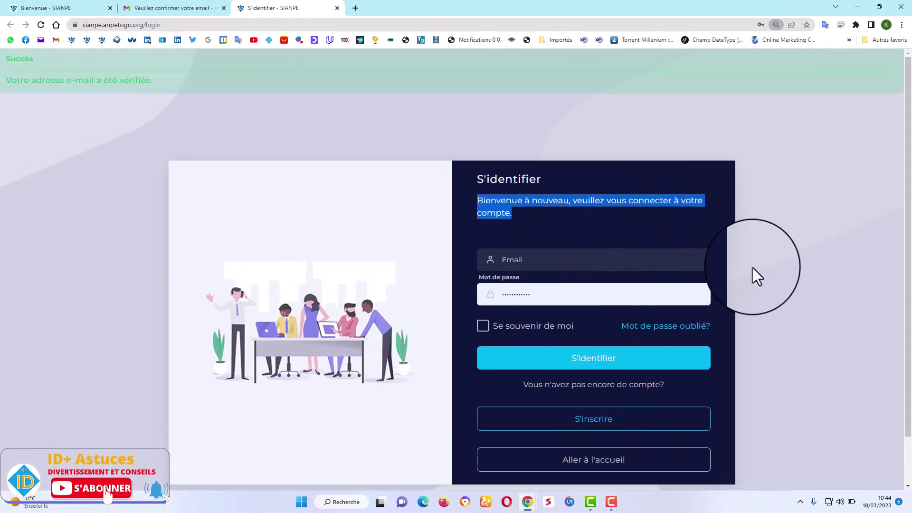
pyautogui.hotkey('ctrl', '+')
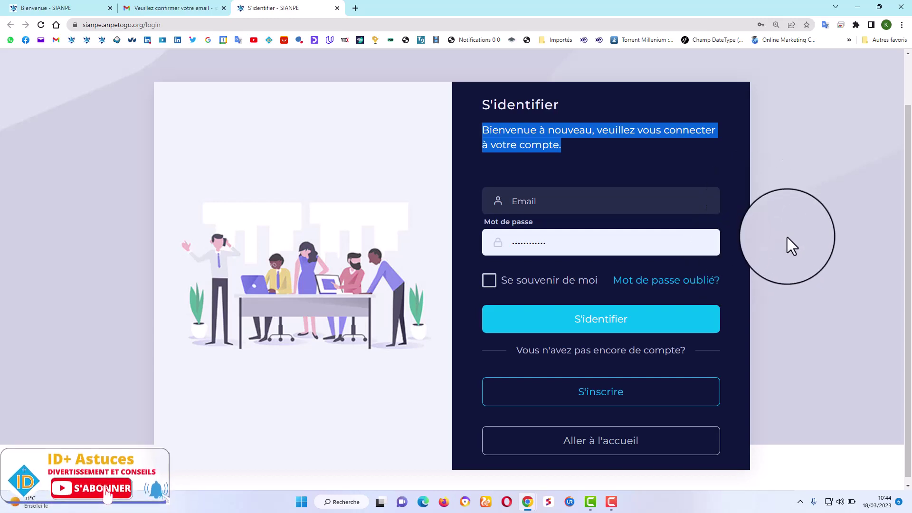
pyautogui.click(600, 204)
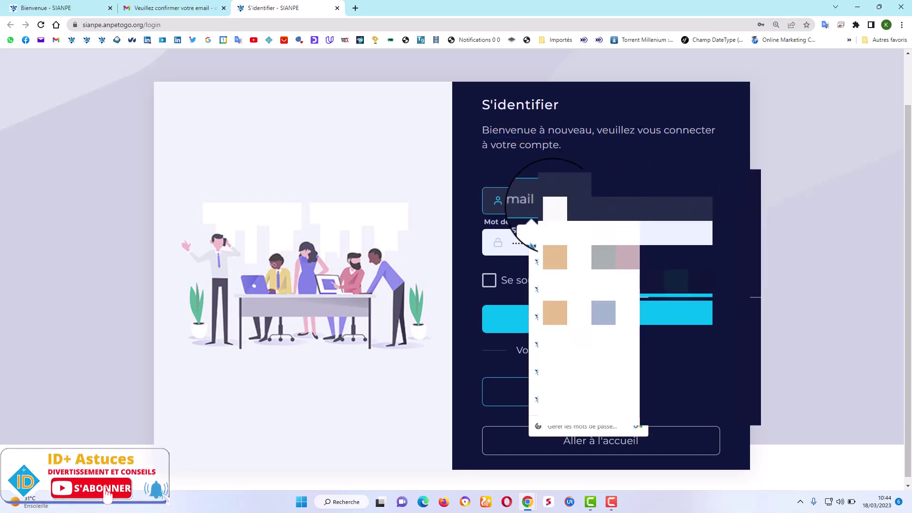
pyautogui.press('Down')
pyautogui.press('Return')
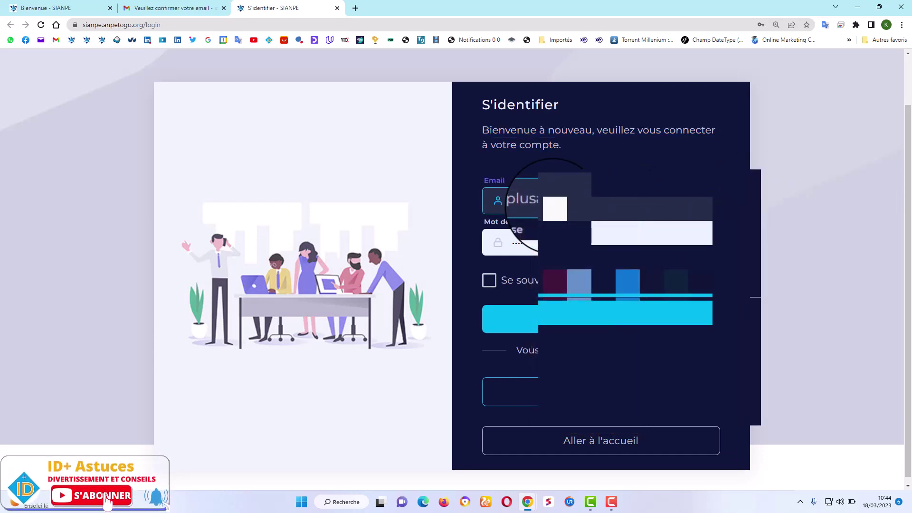
# - Clear the prefilled Mot de passe field and enter the SIANPE account password
pyautogui.click(546, 242)
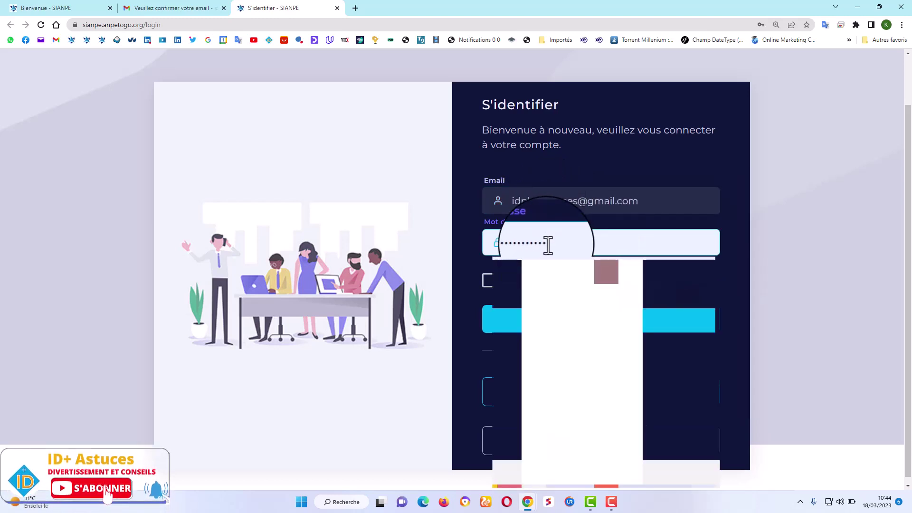
pyautogui.press('BackSpace')
pyautogui.press('BackSpace')
pyautogui.press('BackSpace')
pyautogui.press('BackSpace')
pyautogui.press('BackSpace')
pyautogui.press('BackSpace')
pyautogui.press('BackSpace')
pyautogui.press('BackSpace')
pyautogui.press('BackSpace')
pyautogui.press('BackSpace')
pyautogui.press('BackSpace')
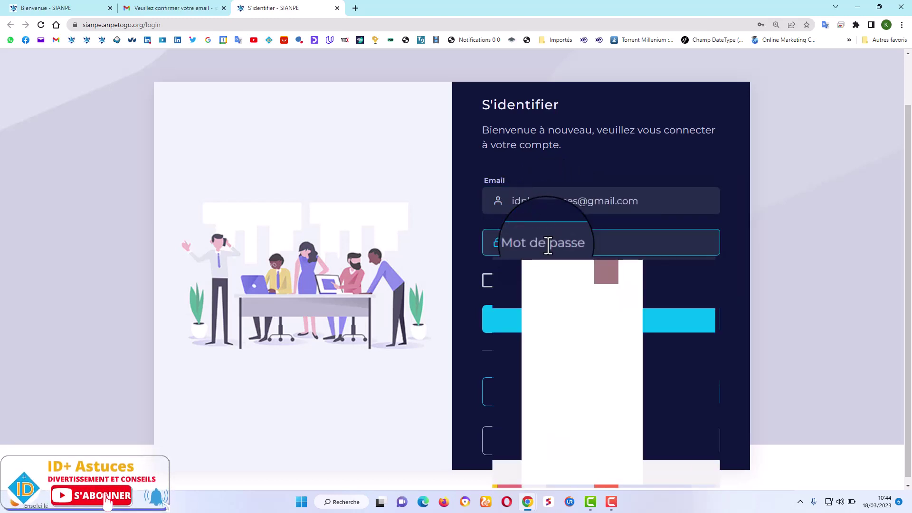
pyautogui.write('********')
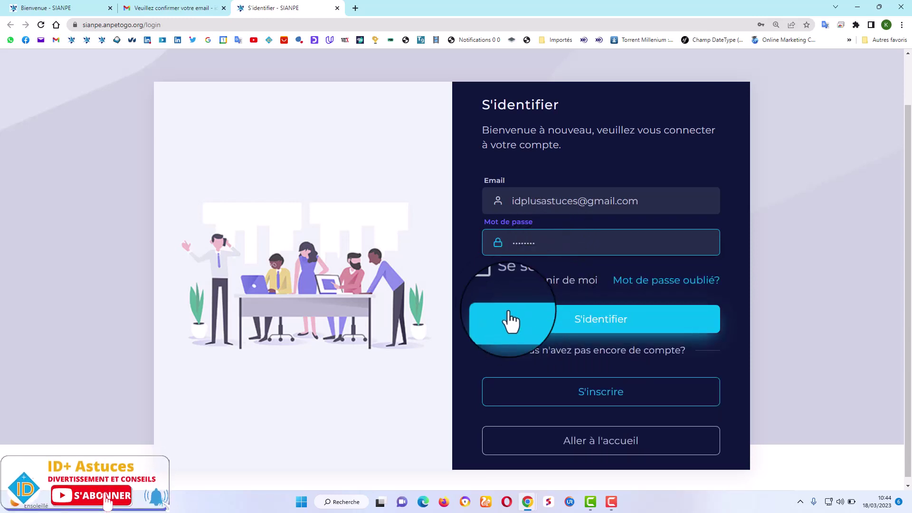
# - Sign in to the job seeker account without saving the password in the browser, and view the account menu's options
pyautogui.click(585, 323)
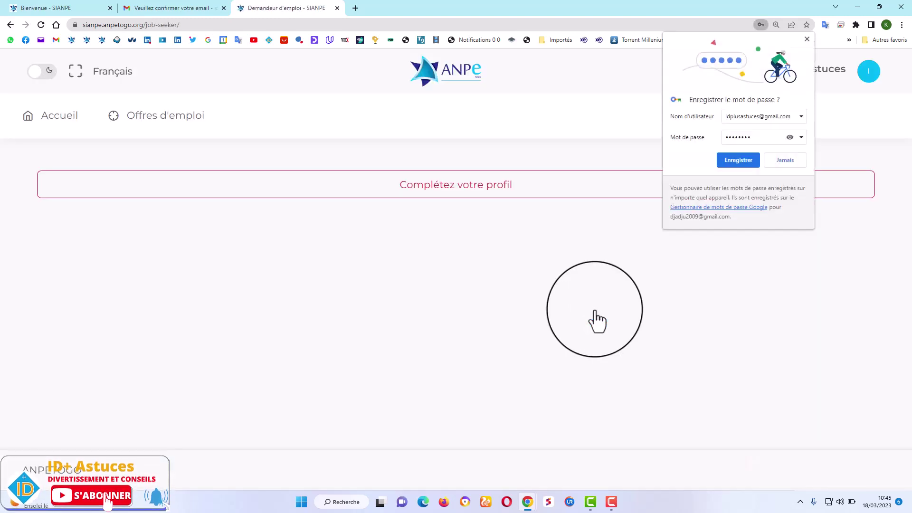
pyautogui.click(807, 40)
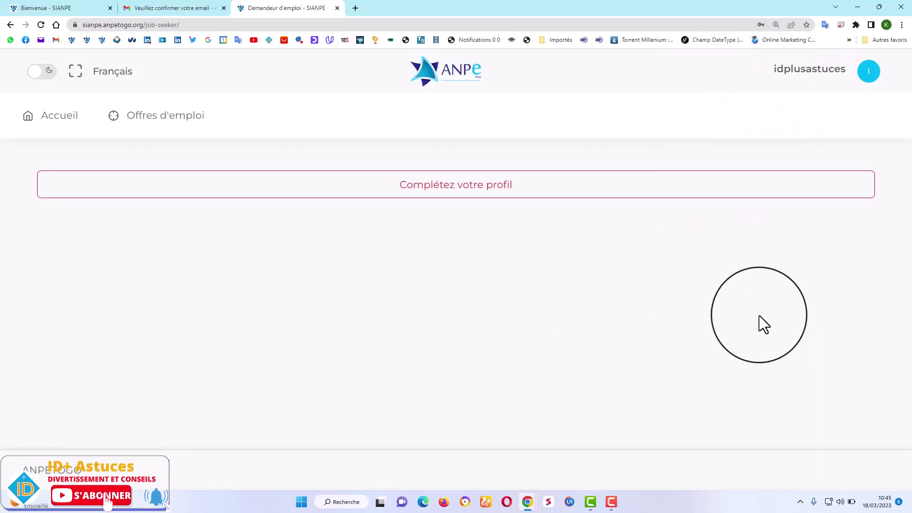
pyautogui.click(836, 71)
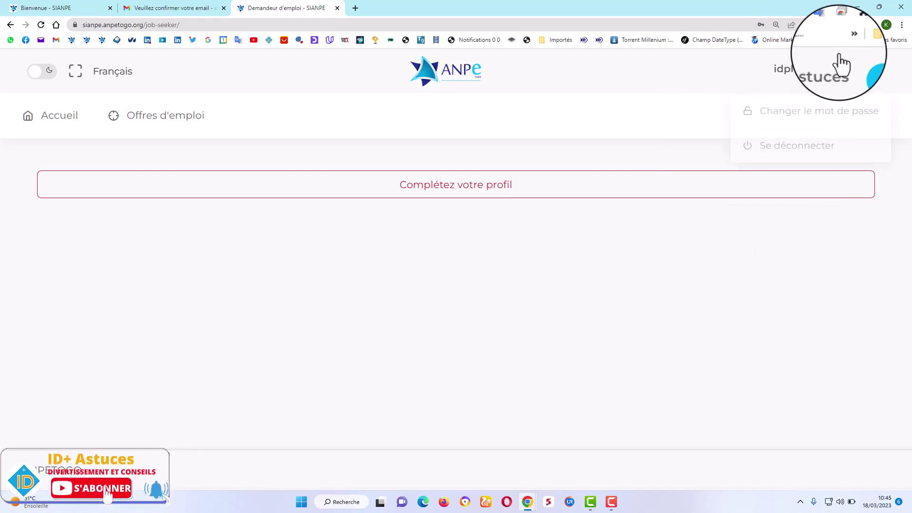
pyautogui.click(896, 90)
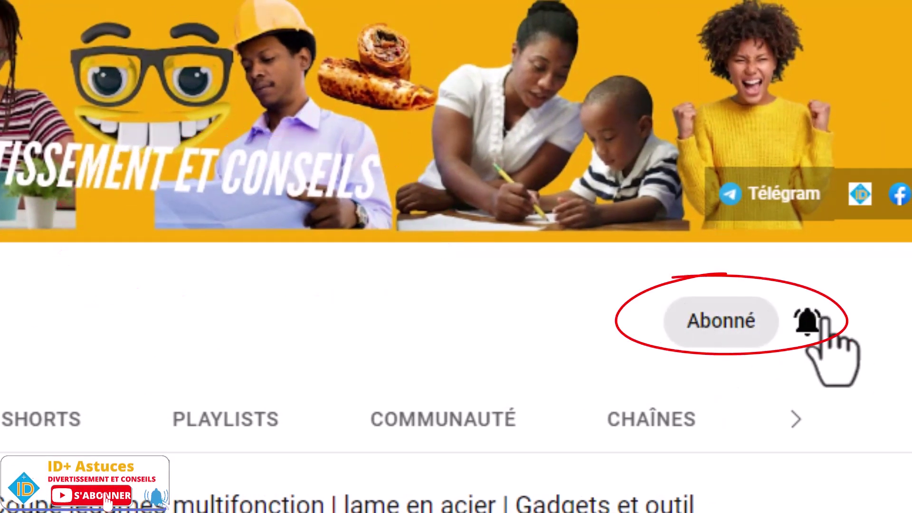
# - On YouTube, set the notifications for the ID+ Astuces channel to Toutes
pyautogui.click(822, 322)
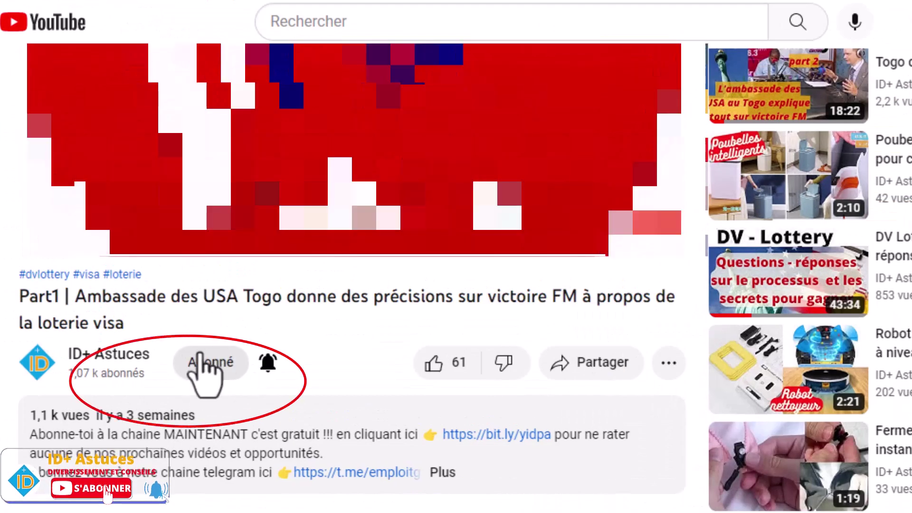
pyautogui.click(269, 365)
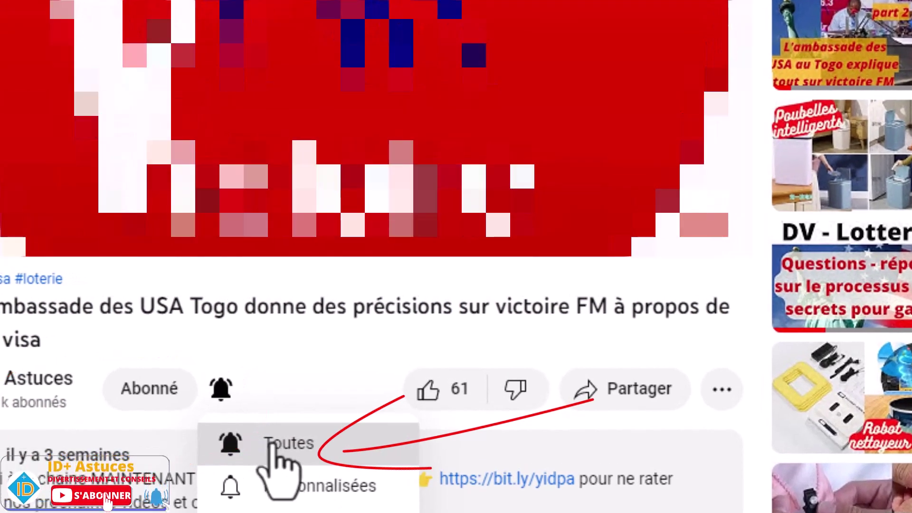
pyautogui.click(299, 357)
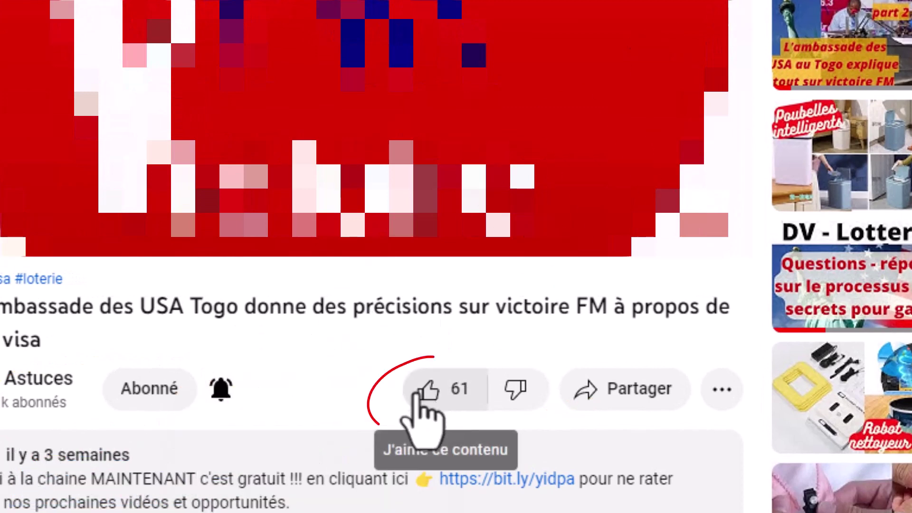